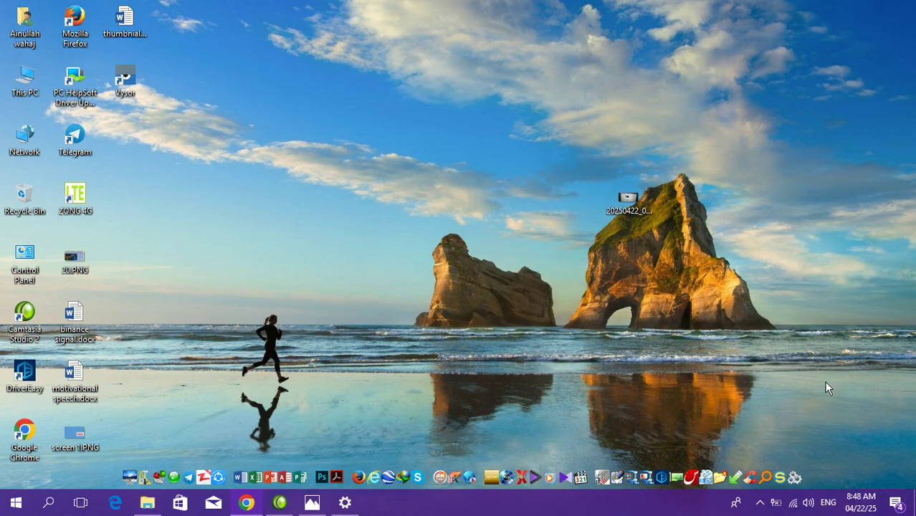
Reach Personalization > Background via the desktop's Personalize menu, then view the unactivated-screen photo.
left_click_drag(897, 402, 682, 459)
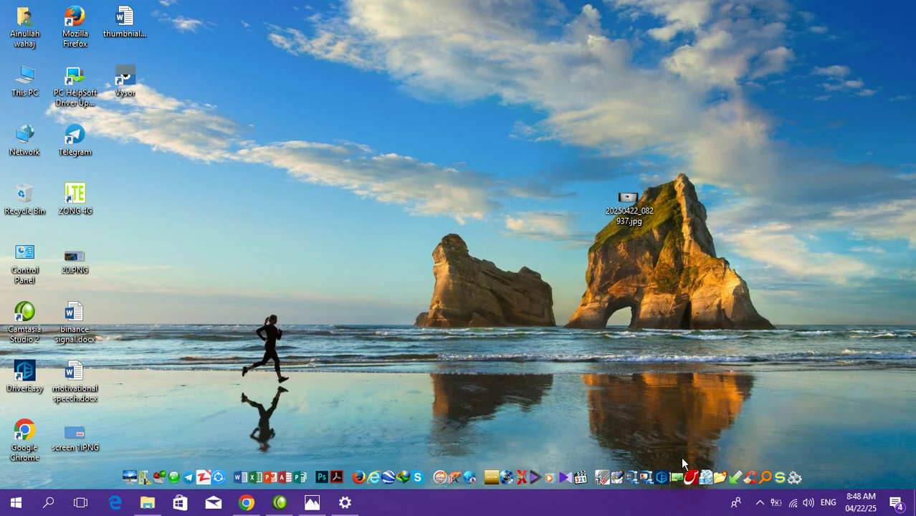
left_click_drag(675, 394, 902, 471)
left_click_drag(684, 390, 903, 468)
right_click(350, 54)
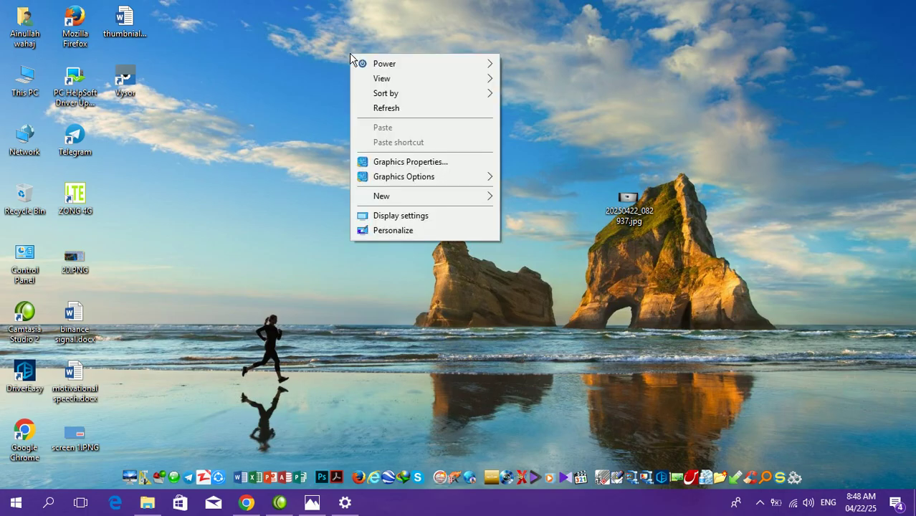
left_click(388, 231)
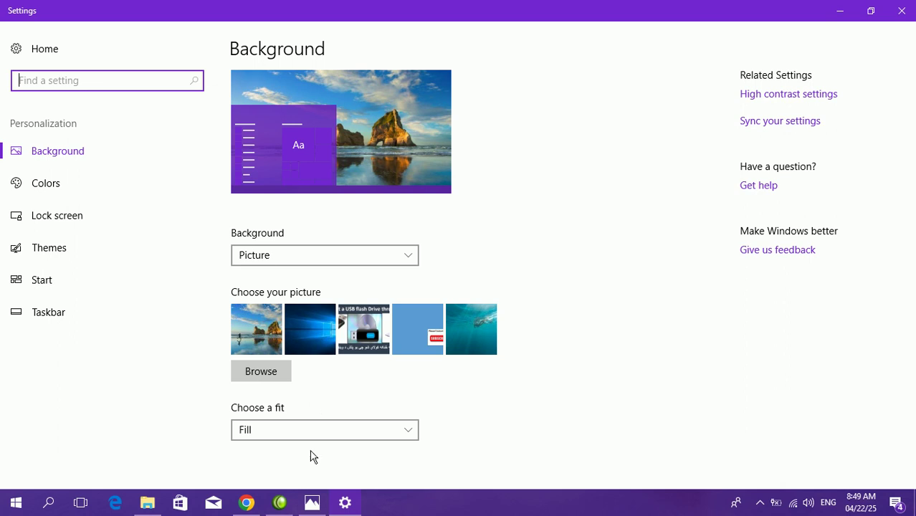
left_click(323, 505)
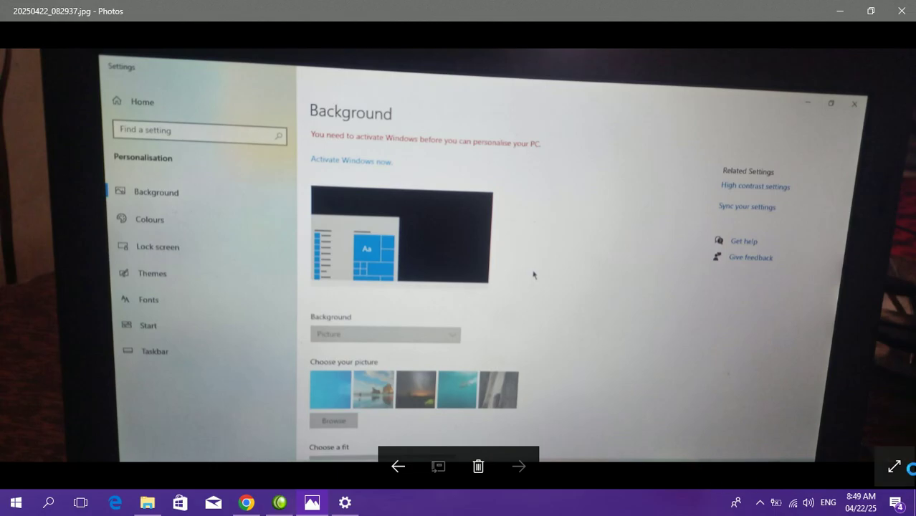
Minimize Photos, close Settings, and relaunch Settings from the Start menu gear.
left_click(840, 11)
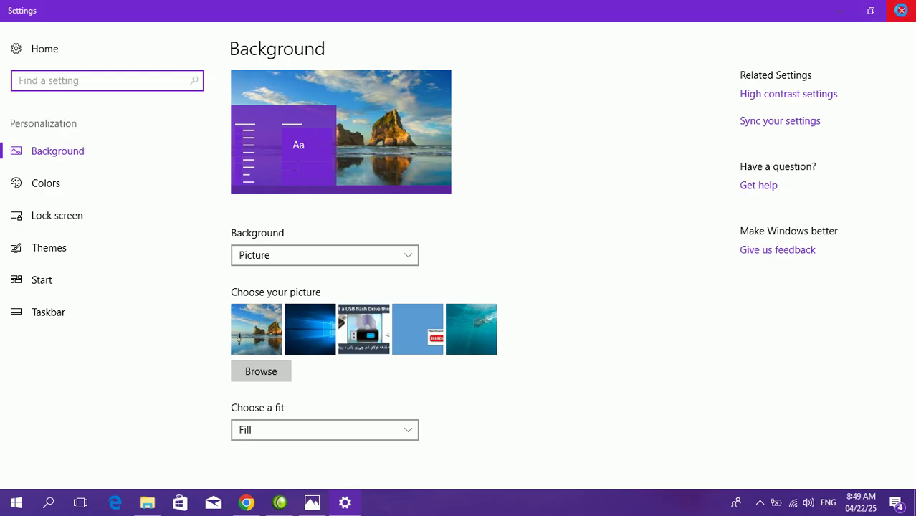
left_click(902, 11)
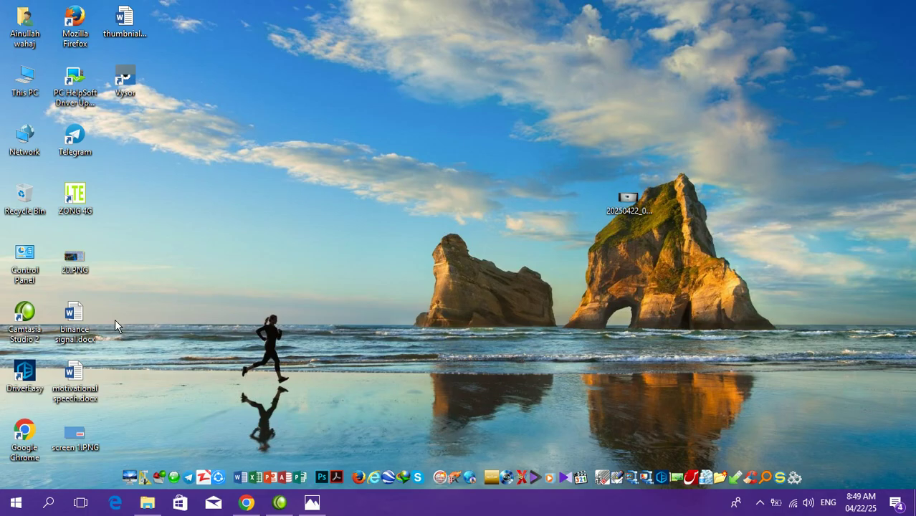
left_click(17, 503)
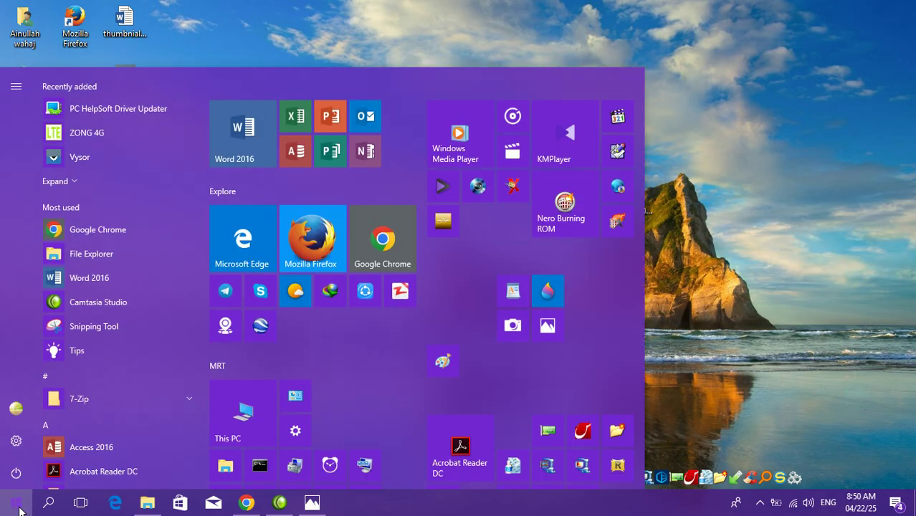
left_click(17, 444)
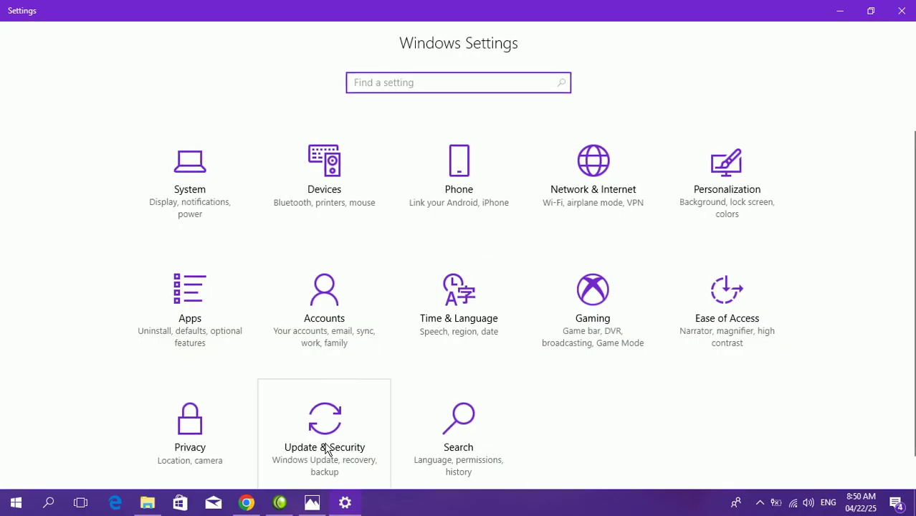
Go to Update & Security > Activation to confirm Windows 10 Enterprise is activated.
left_click(330, 459)
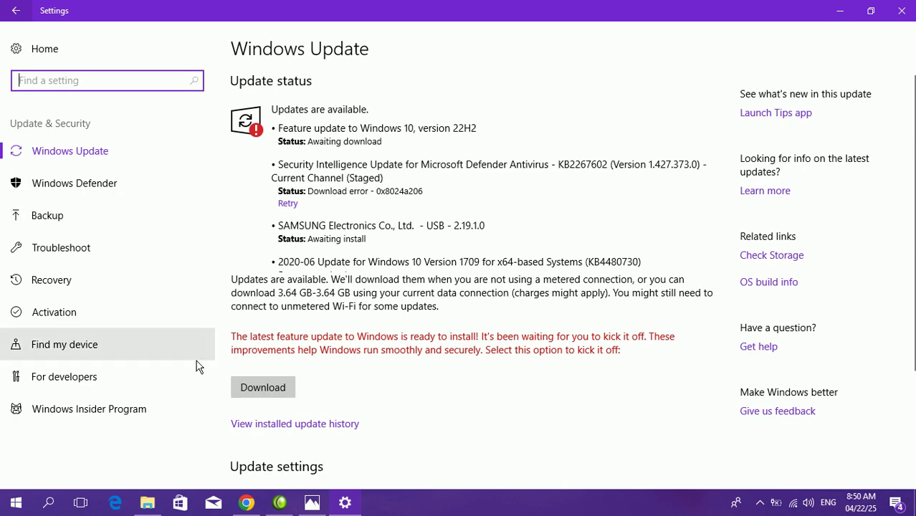
left_click(40, 321)
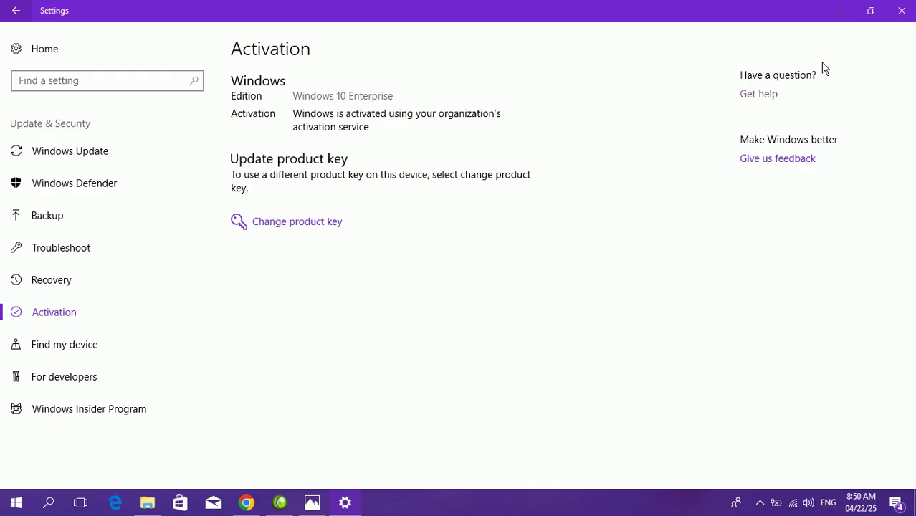
Reopen Personalization > Background from the desktop and compare it with the unactivated-screen photo.
left_click(843, 12)
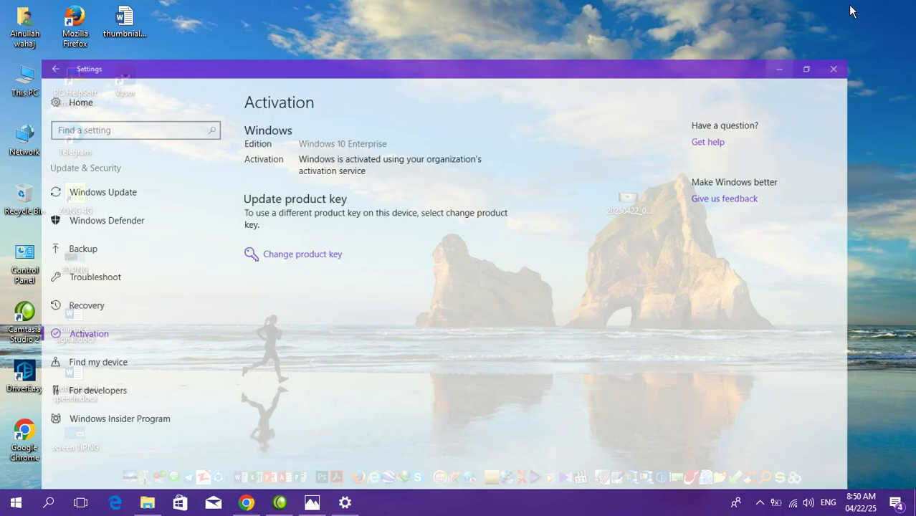
right_click(473, 76)
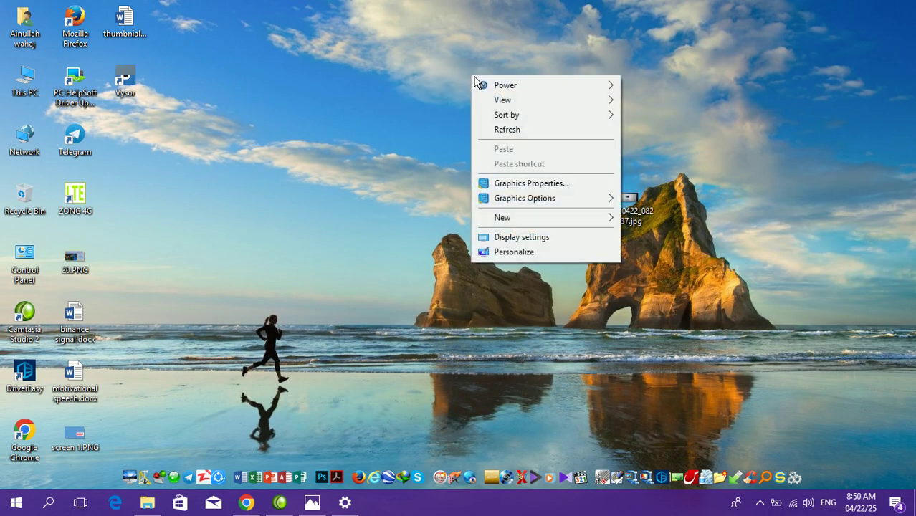
left_click(516, 252)
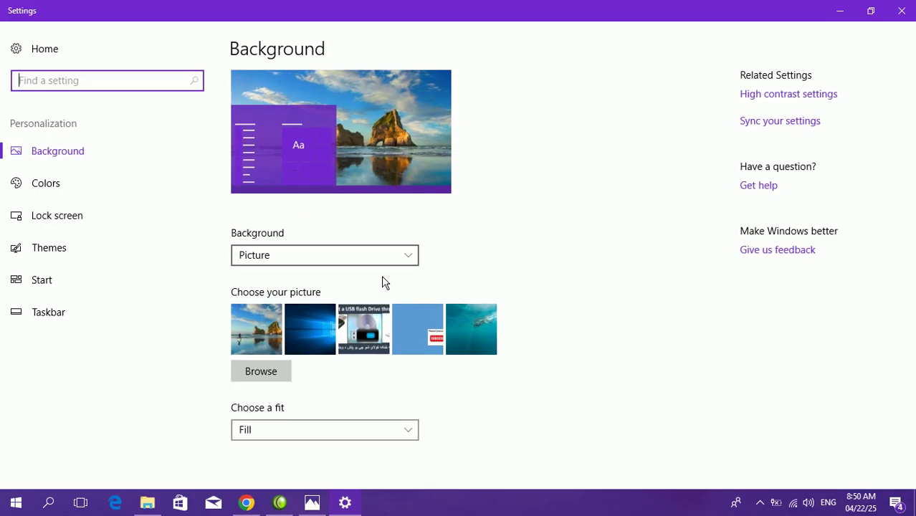
left_click(322, 504)
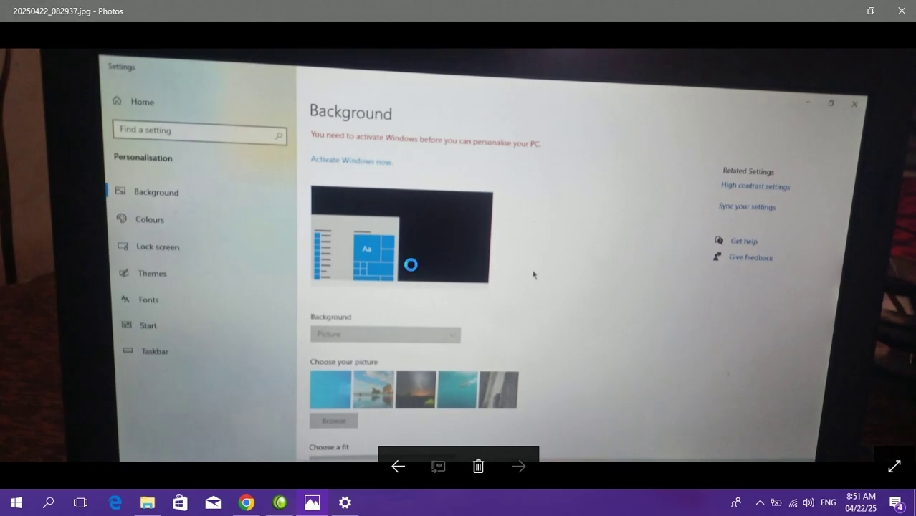
Minimize the photo and close Settings to return to the desktop.
left_click(839, 11)
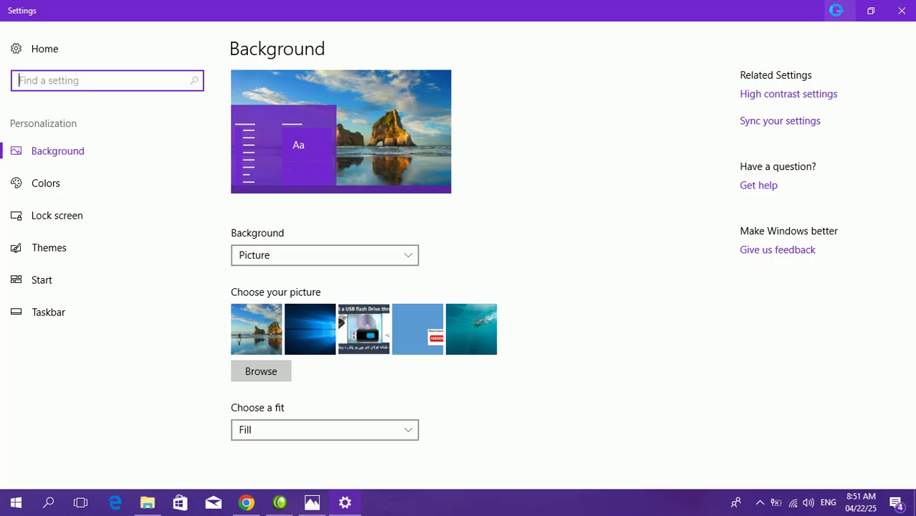
left_click(901, 10)
left_click_drag(746, 399, 906, 452)
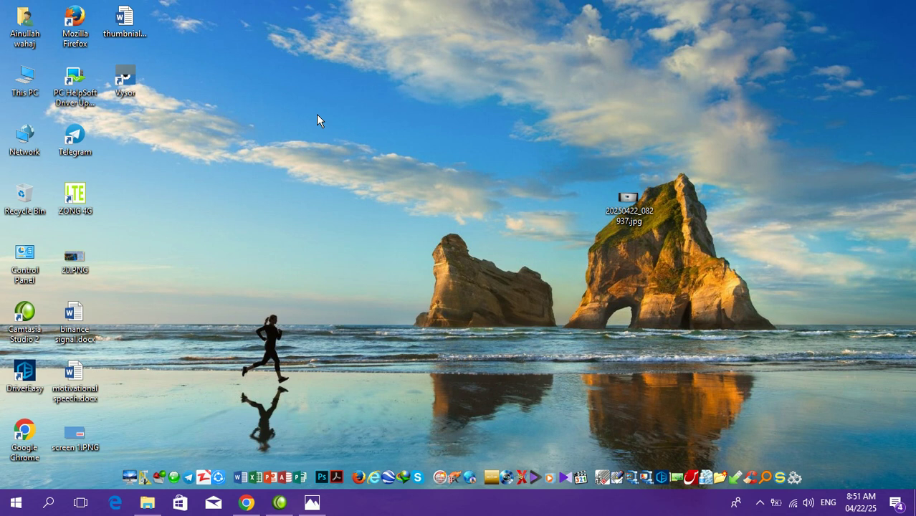
Switch to the YouTube channel's Videos tab in Chrome and scroll through its uploads.
left_click(246, 502)
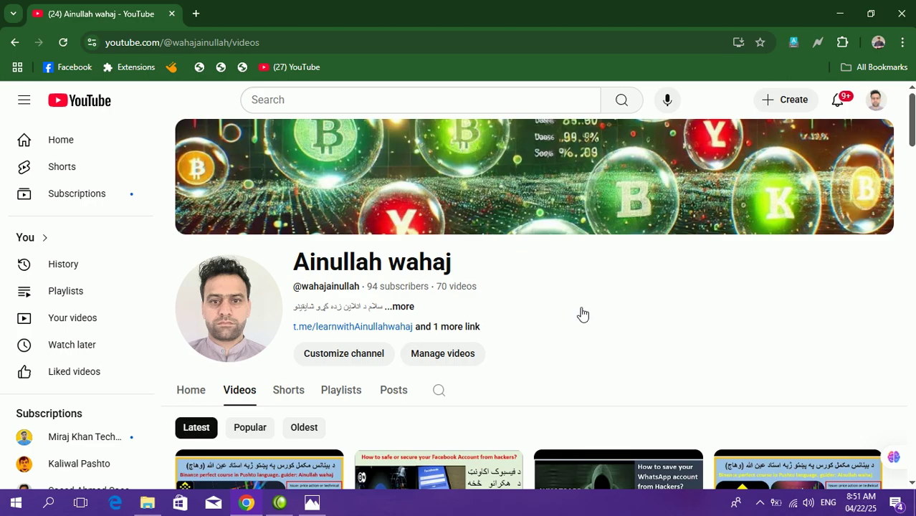
scroll(580, 313, "down", 8)
scroll(573, 301, "down", 3)
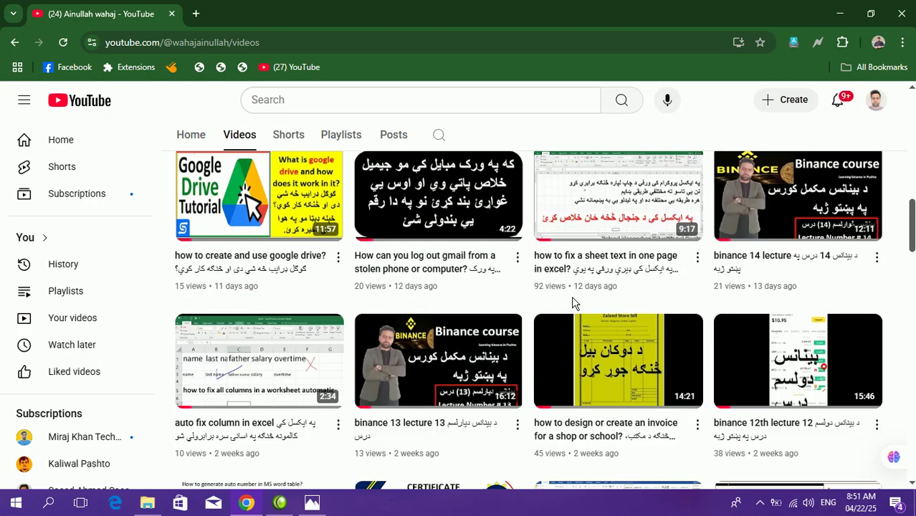
scroll(705, 279, "up", 6)
scroll(705, 278, "down", 15)
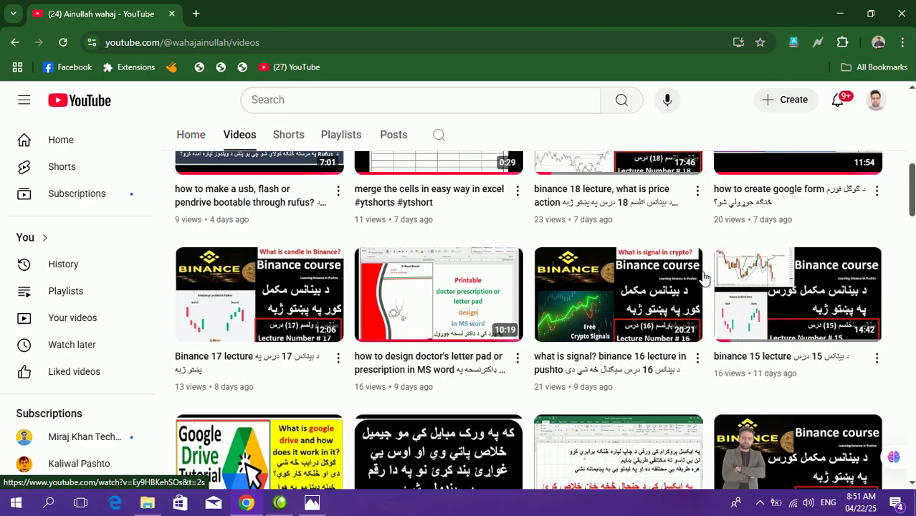
scroll(704, 279, "down", 2)
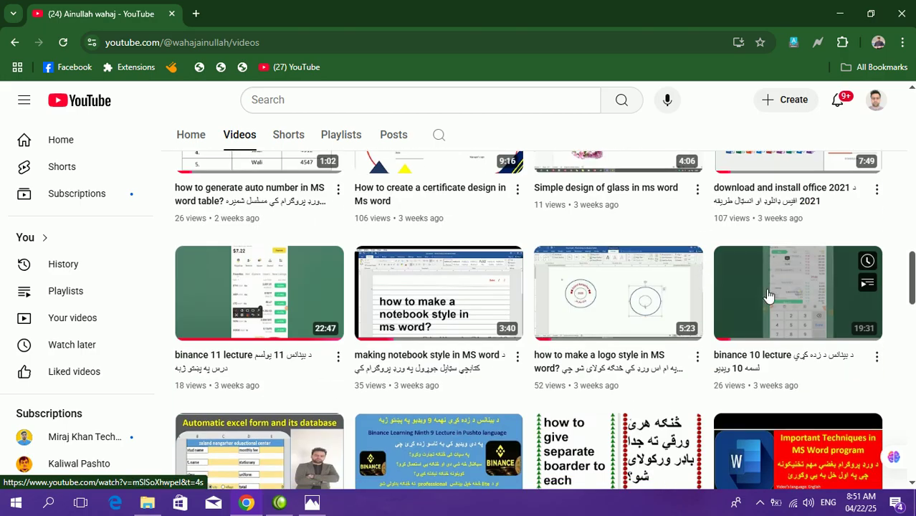
scroll(770, 327, "down", 6)
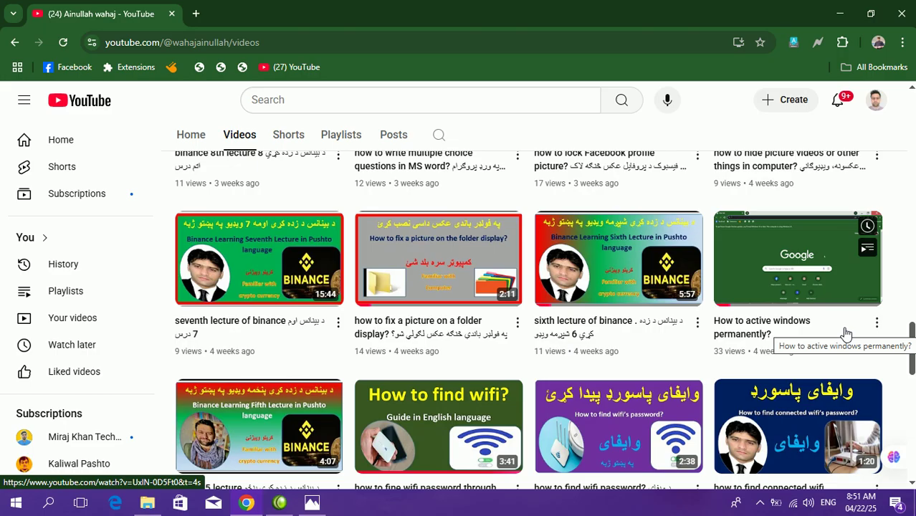
scroll(635, 206, "up", 3)
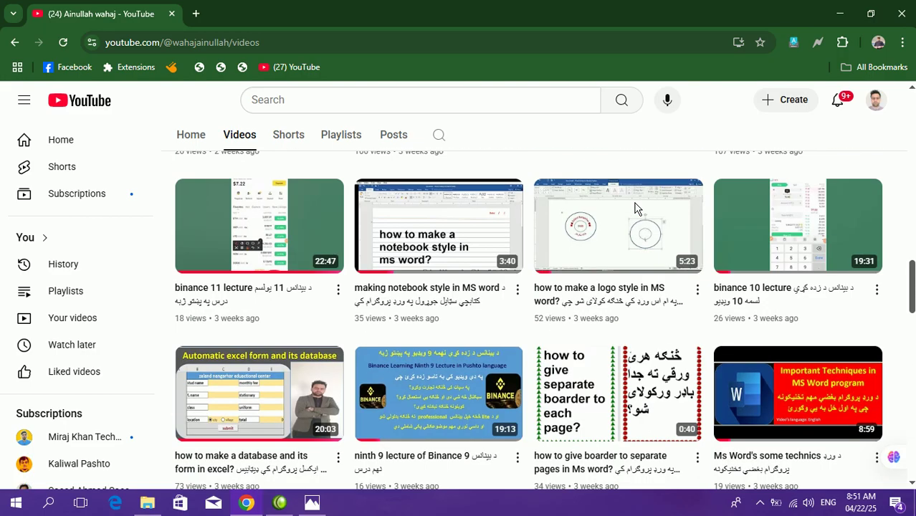
scroll(636, 208, "up", 8)
scroll(636, 208, "up", 10)
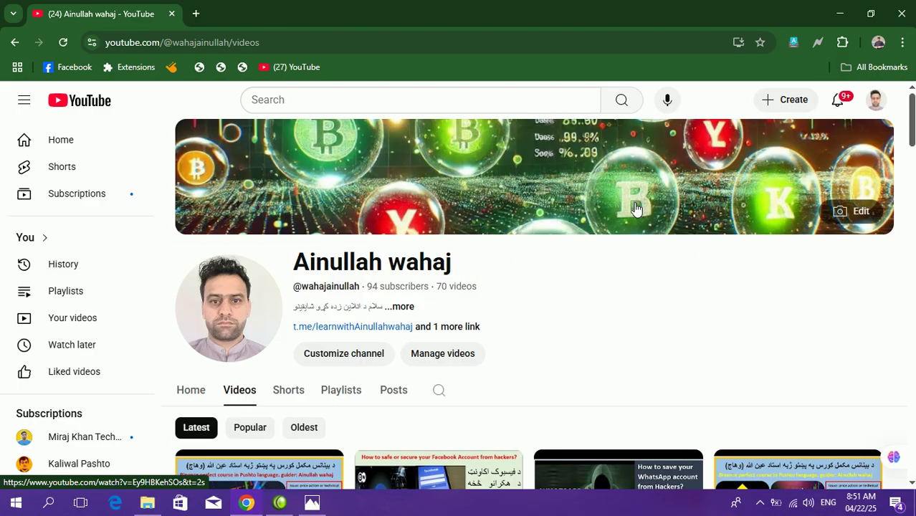
scroll(552, 254, "down", 5)
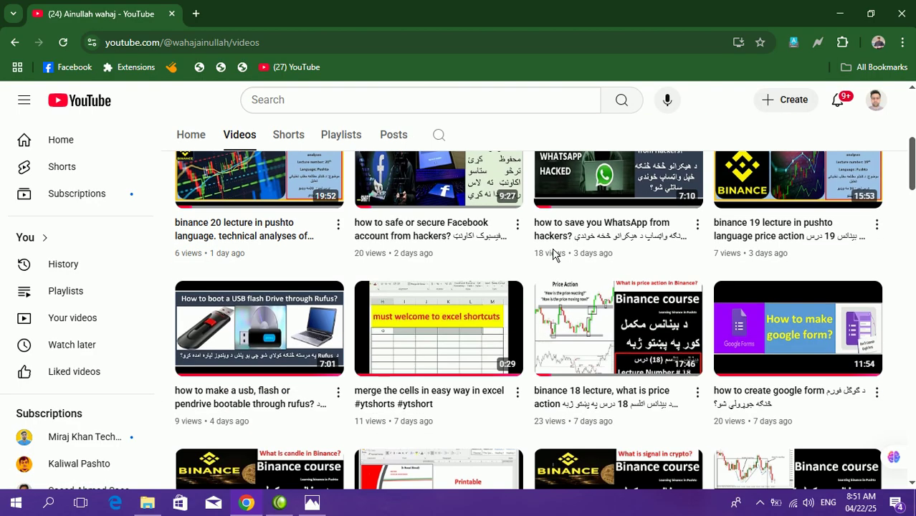